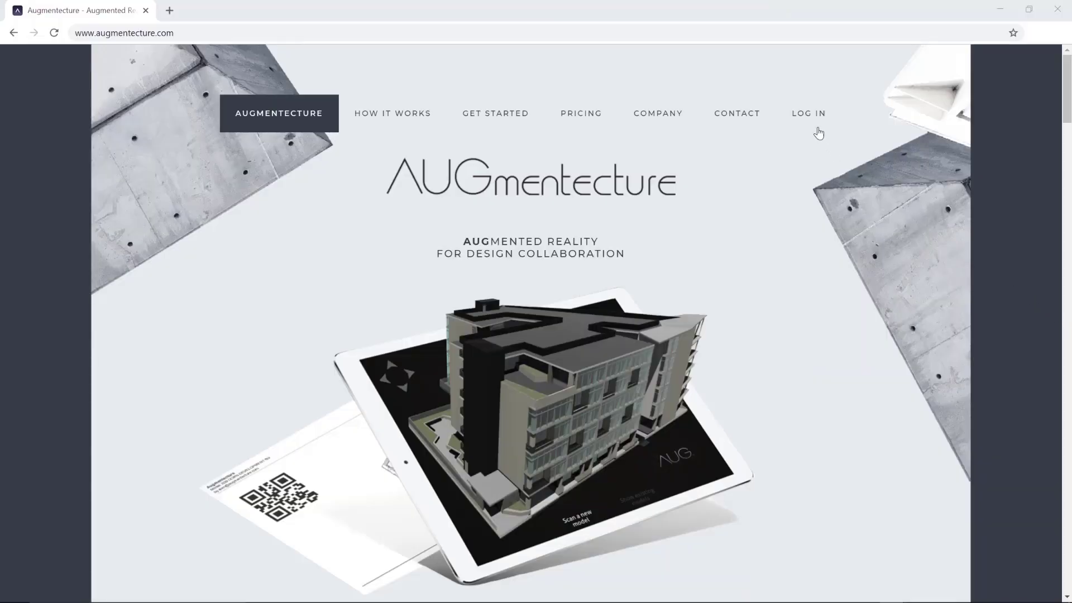
- Log in to the AUGmentecture website using the browser's saved account details
{"action": "left_click", "coordinate": [808, 115]}
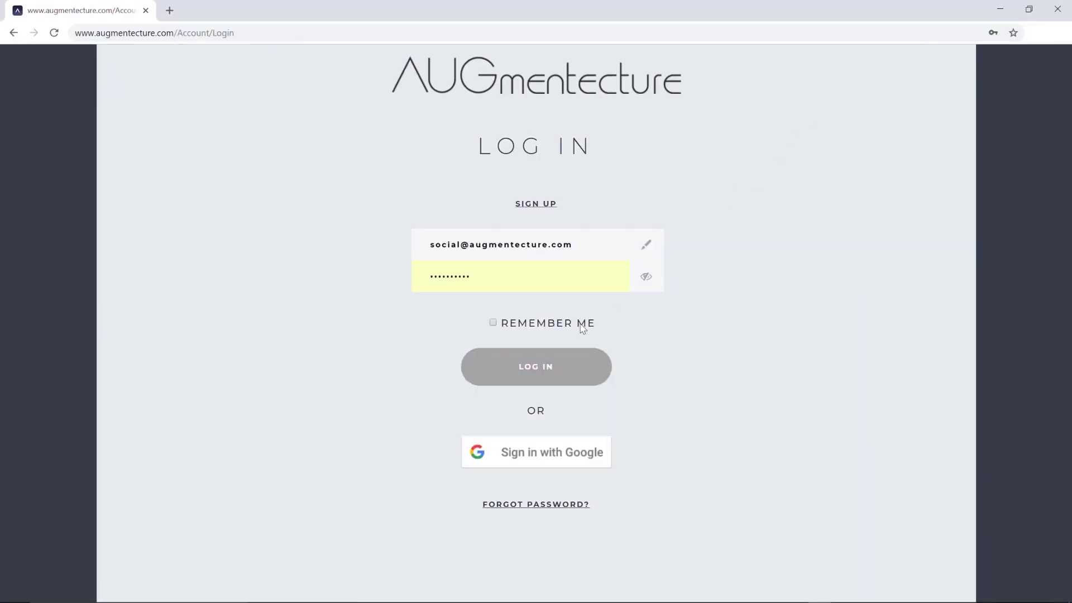
{"action": "left_click", "coordinate": [536, 373]}
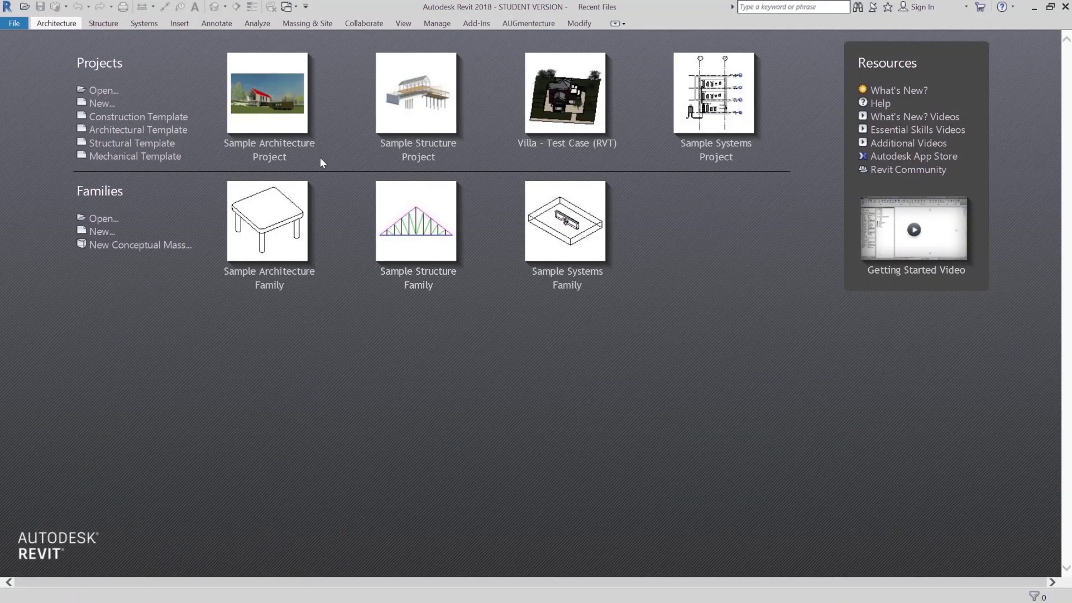
- Open the Sample Architecture Project and its Level 1 floor plan
{"action": "left_click", "coordinate": [289, 125]}
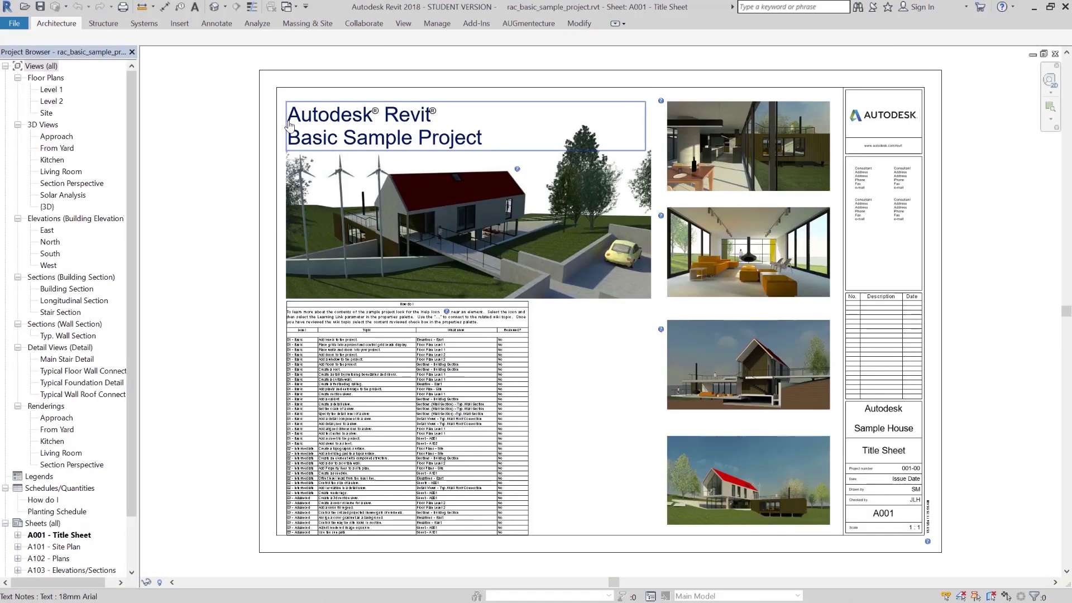
{"action": "left_click", "coordinate": [48, 89]}
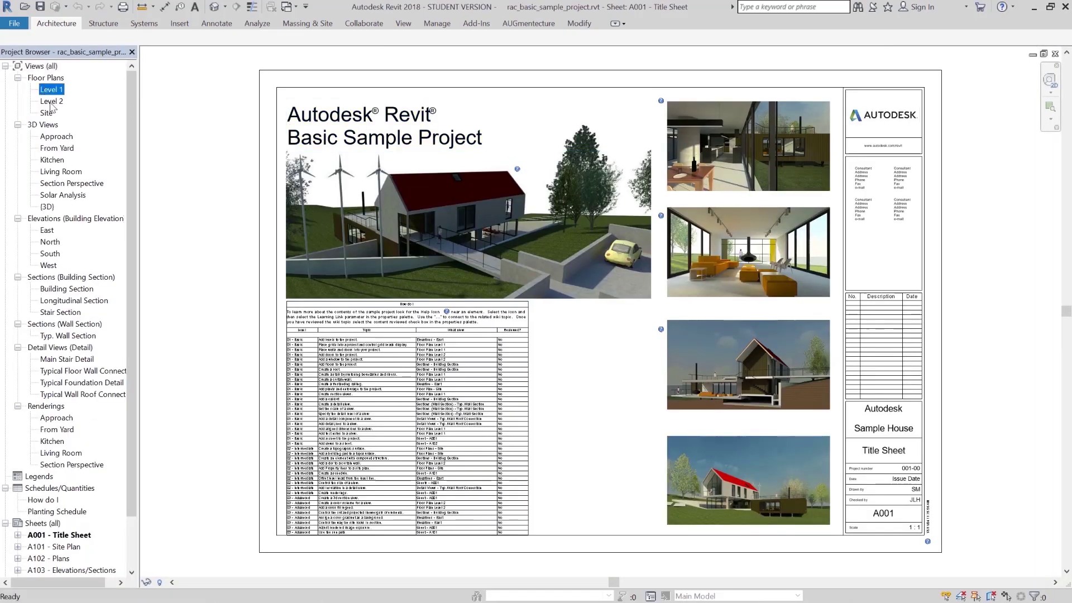
{"action": "double_click", "coordinate": [48, 91]}
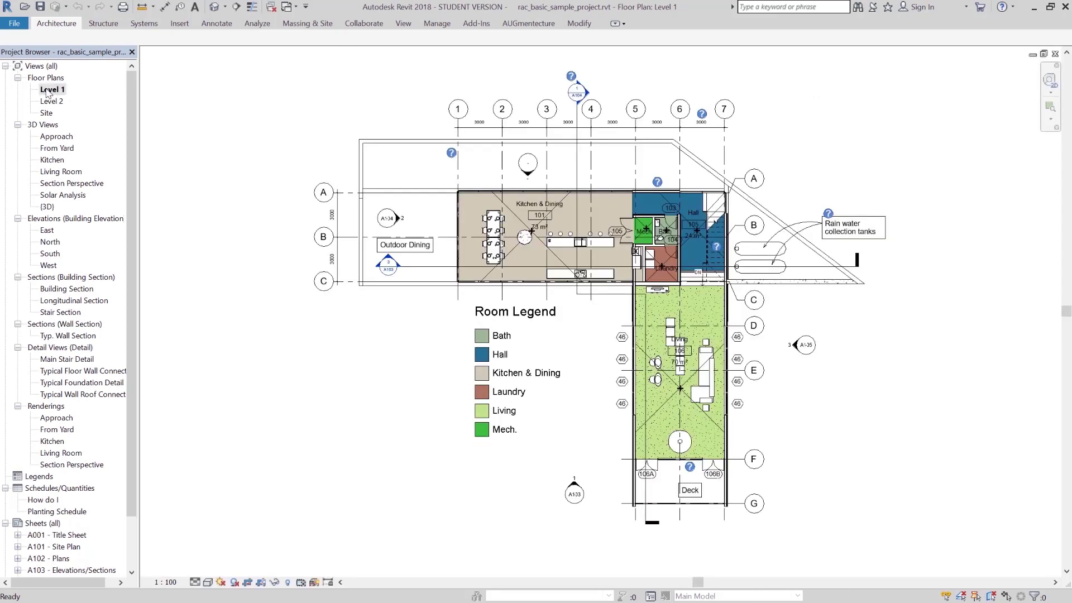
- Show the default 3D view of the house on its site
{"action": "left_click", "coordinate": [402, 25]}
{"action": "left_click", "coordinate": [386, 66]}
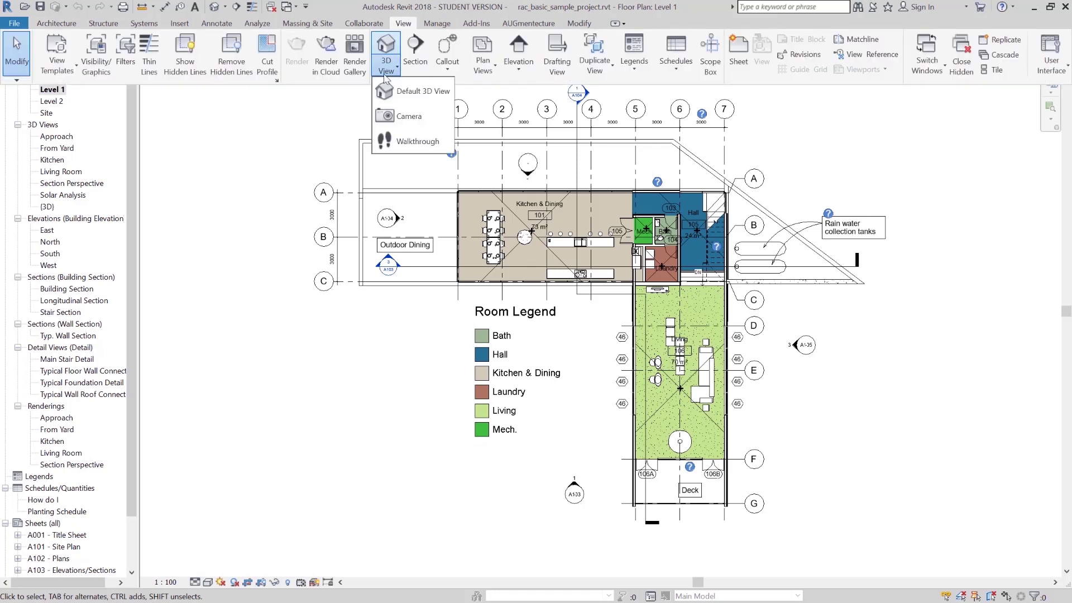
{"action": "left_click", "coordinate": [413, 91]}
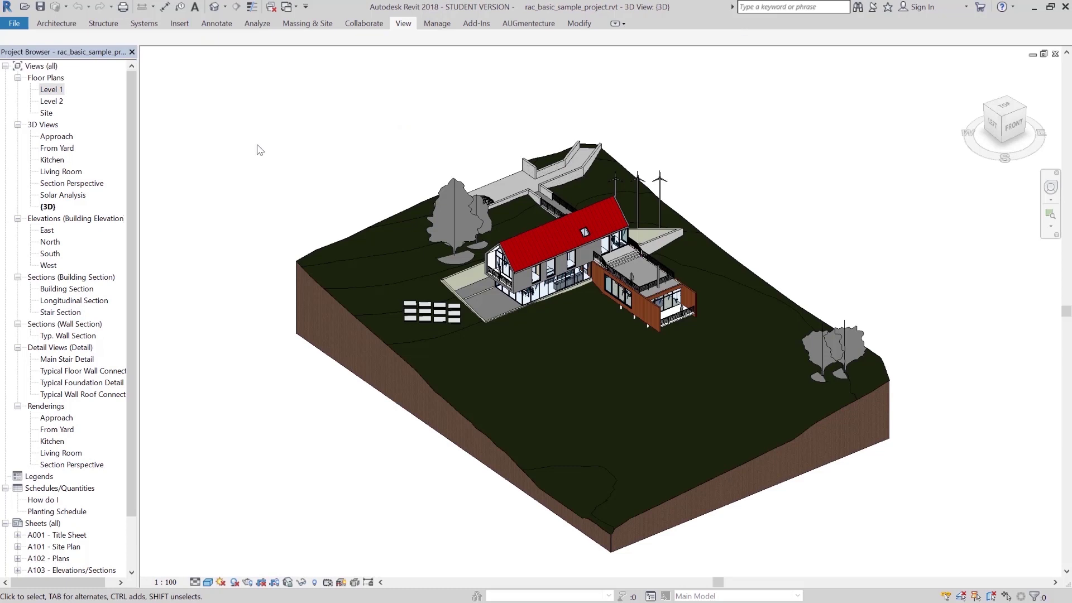
{"action": "left_click", "coordinate": [437, 23]}
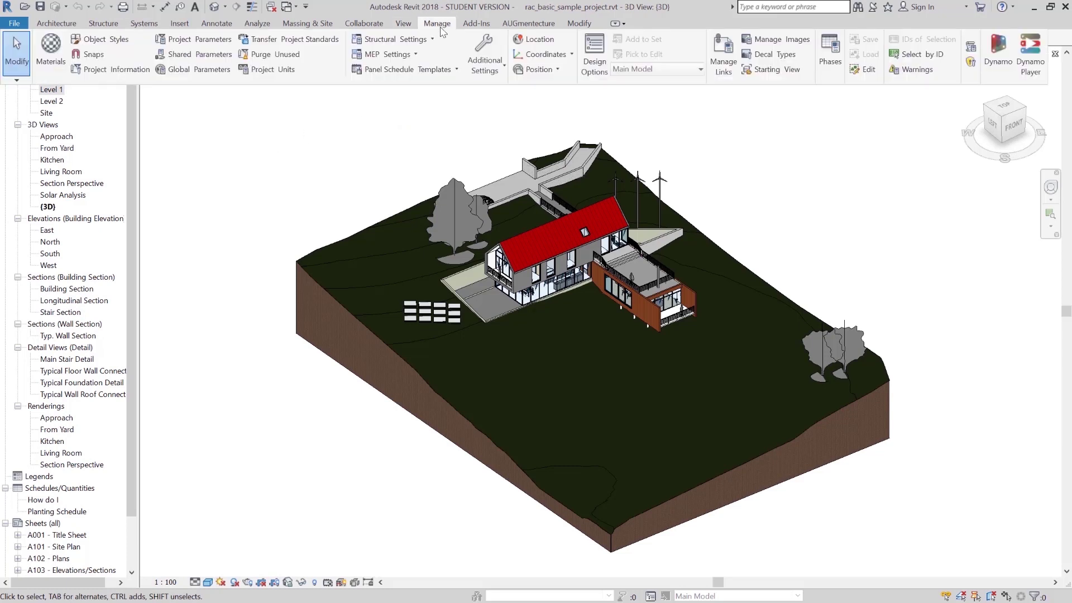
- Set the Length format in Project Units to Decimal feet and apply
{"action": "left_click", "coordinate": [269, 69]}
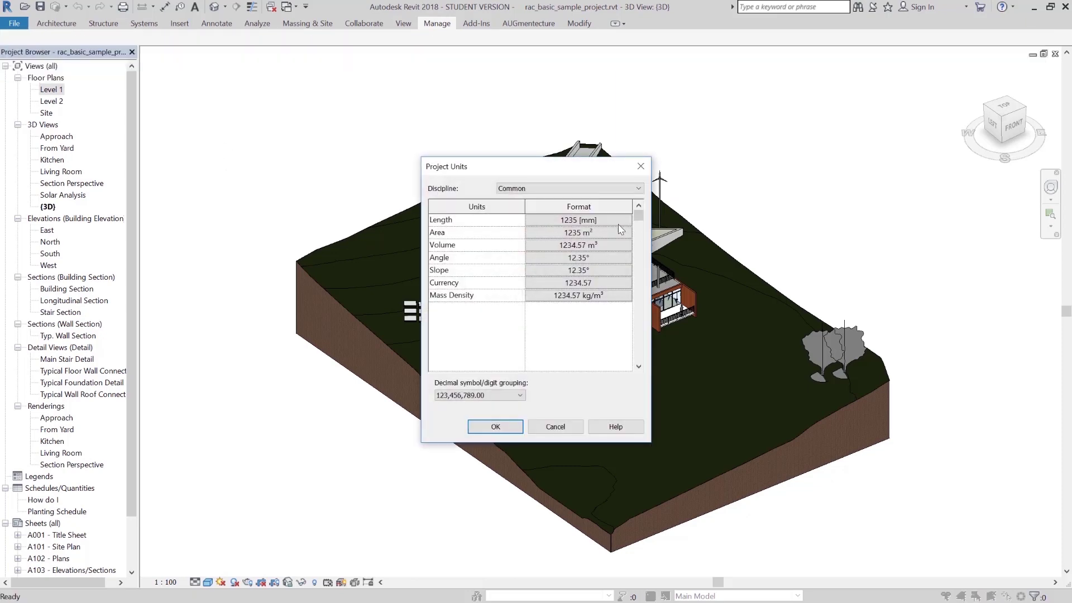
{"action": "left_click", "coordinate": [614, 220]}
{"action": "left_click", "coordinate": [614, 239]}
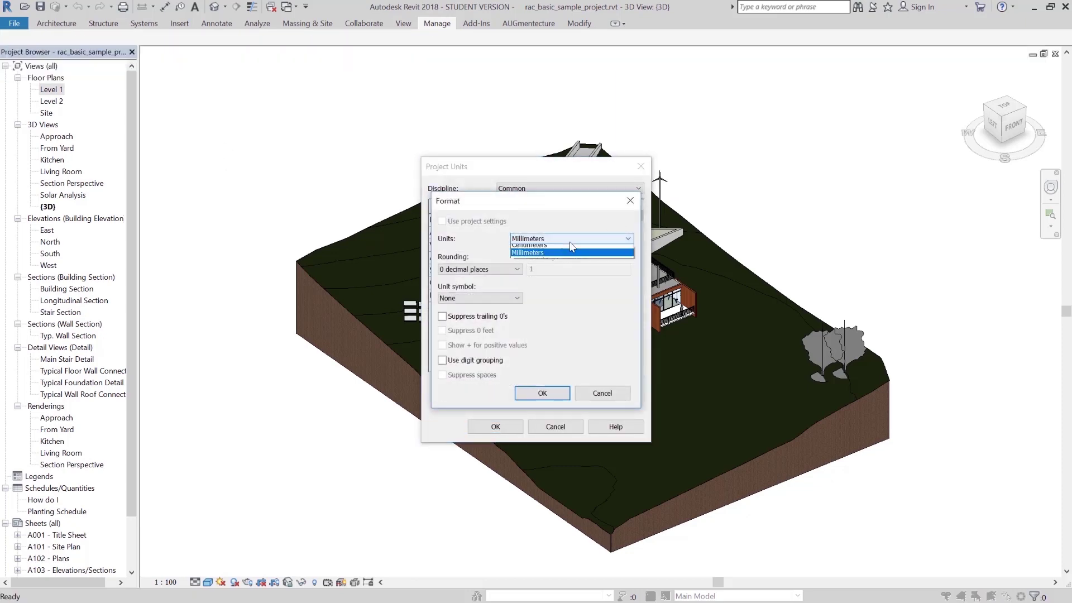
{"action": "left_click", "coordinate": [550, 249]}
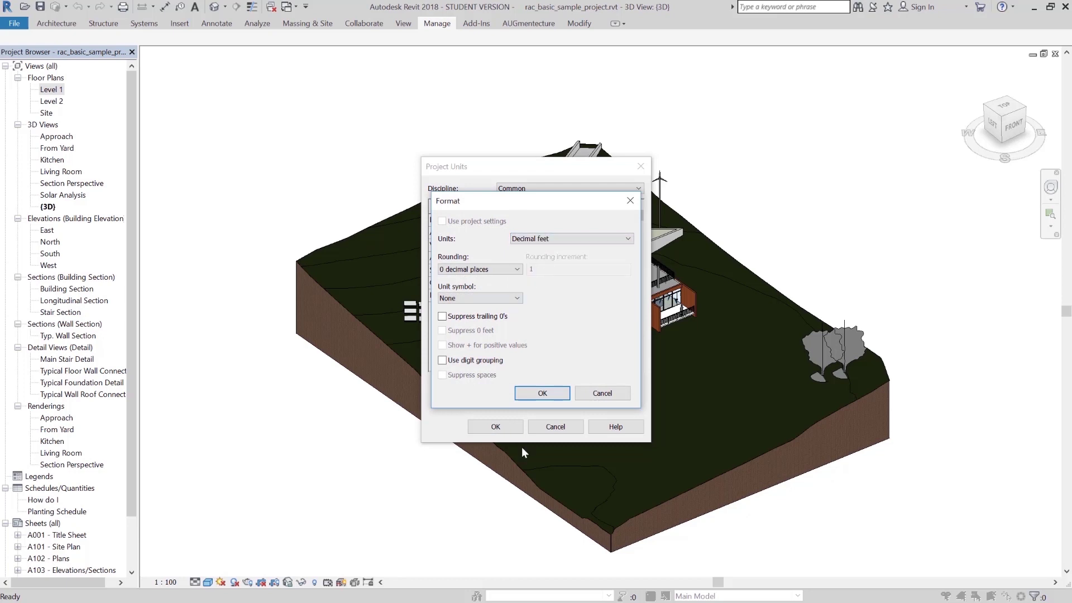
{"action": "left_click", "coordinate": [542, 398]}
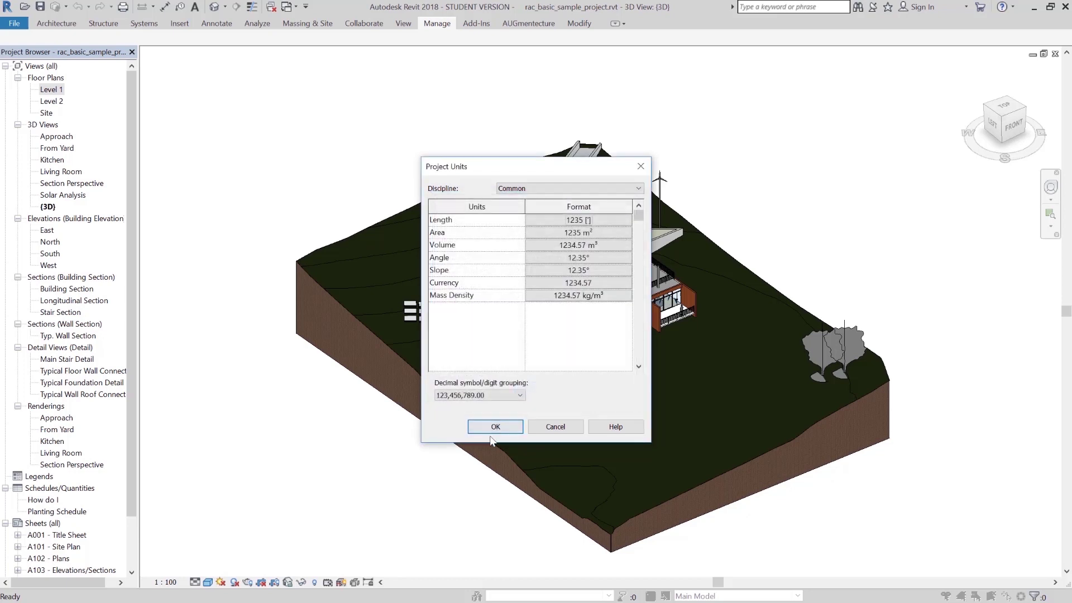
{"action": "left_click", "coordinate": [493, 427]}
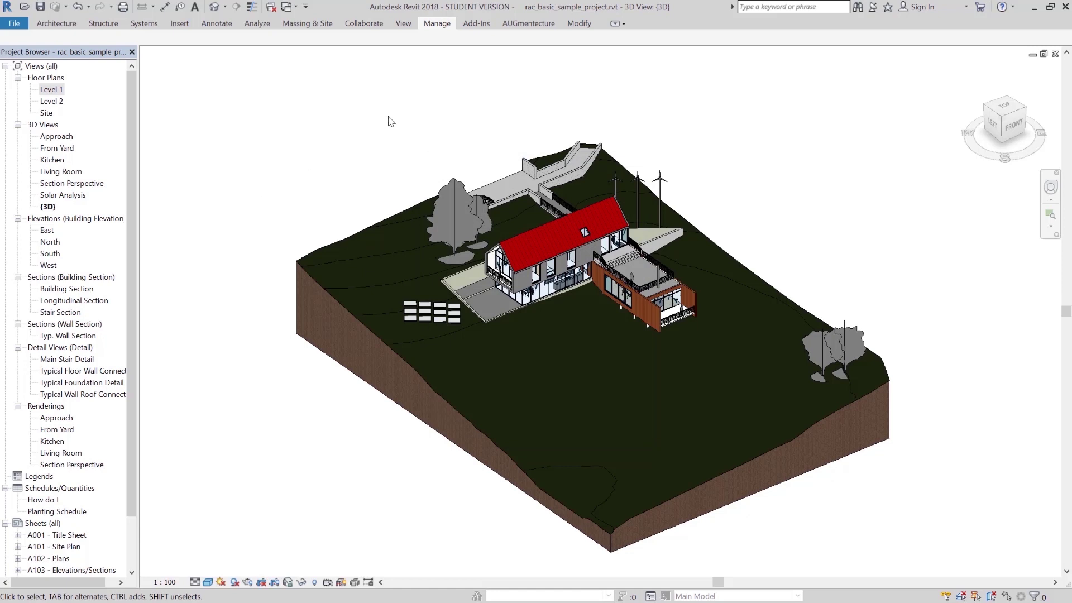
{"action": "left_click", "coordinate": [522, 25]}
- Export with AUGmentecture, choosing Level 1 as the floor plan, and start the upload
{"action": "left_click", "coordinate": [15, 46]}
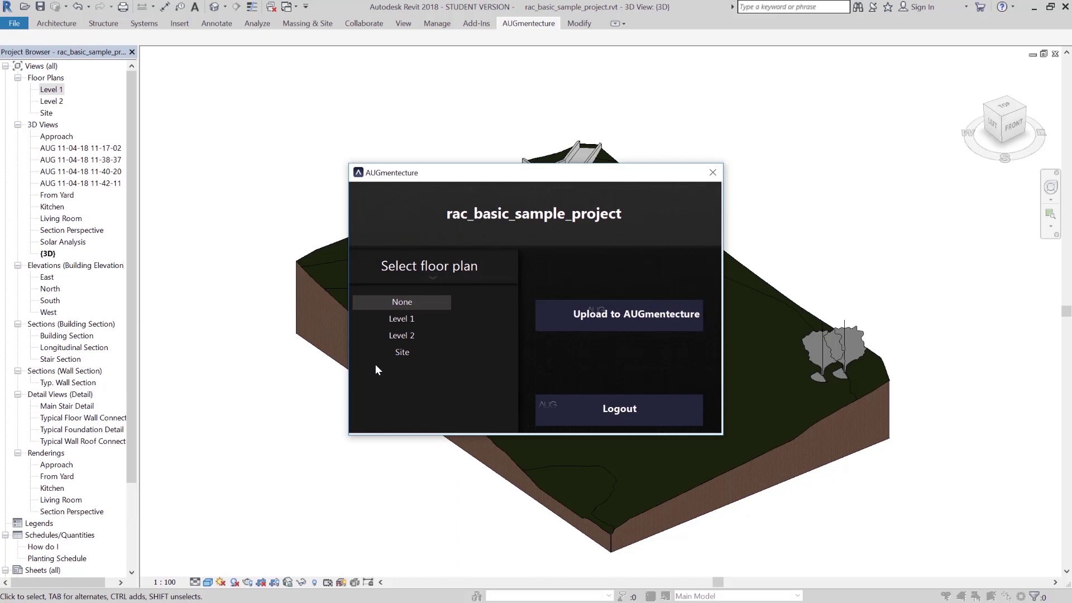
{"action": "left_click", "coordinate": [397, 320]}
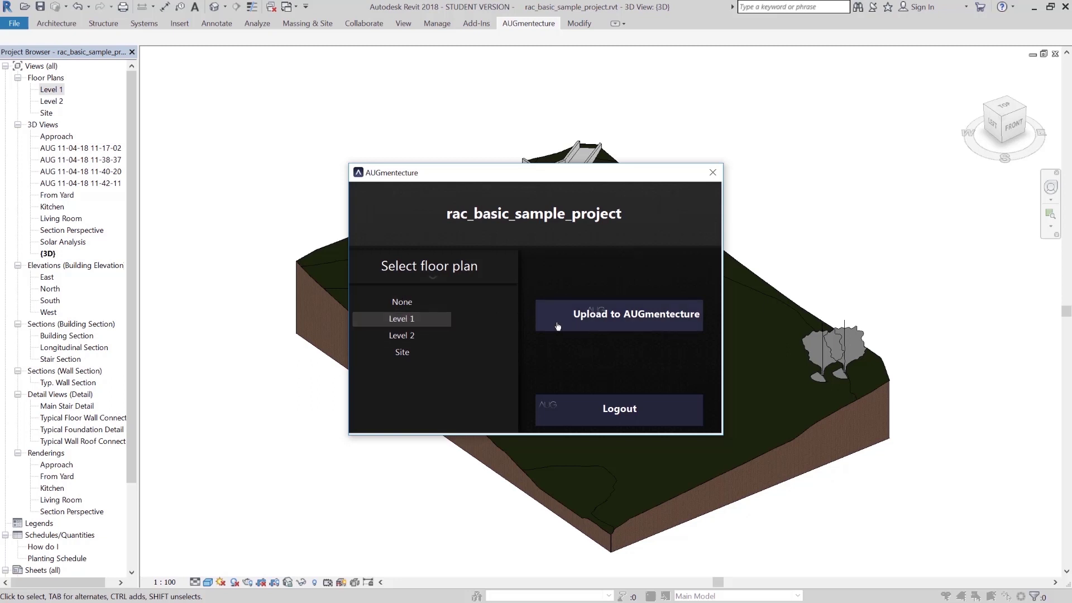
{"action": "left_click", "coordinate": [602, 323]}
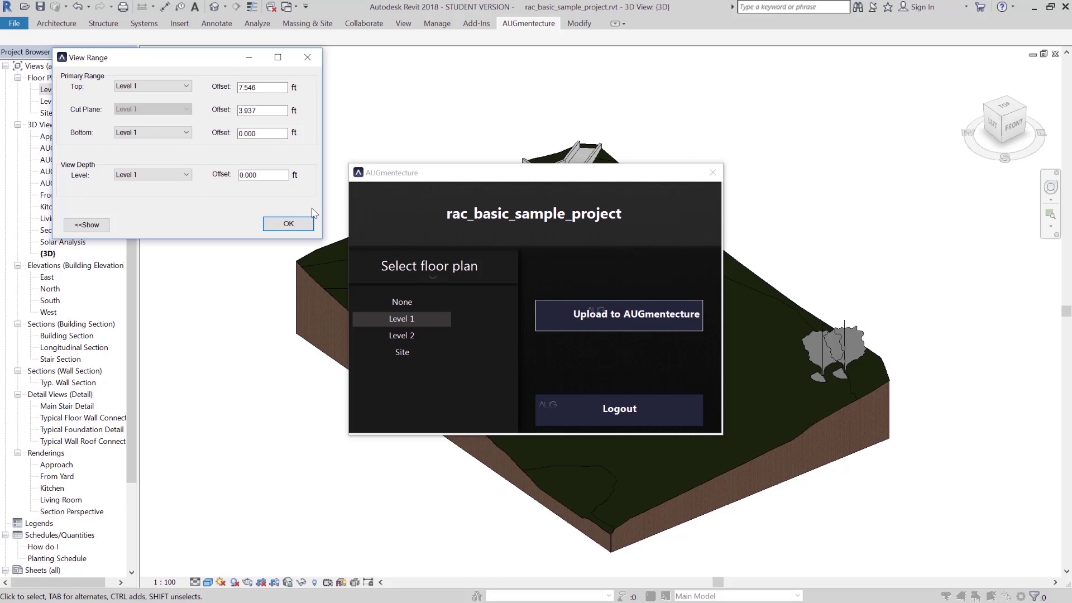
- Make the Level 1 view range bottom and view depth both Unlimited, then accept
{"action": "left_click", "coordinate": [88, 225]}
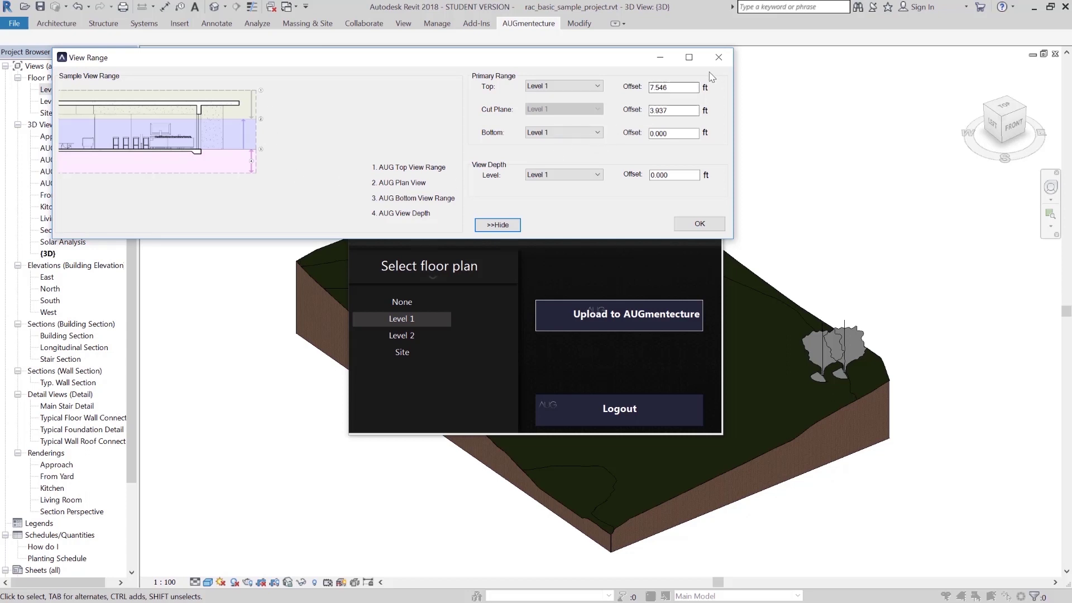
{"action": "left_click", "coordinate": [593, 133]}
{"action": "left_click", "coordinate": [575, 151]}
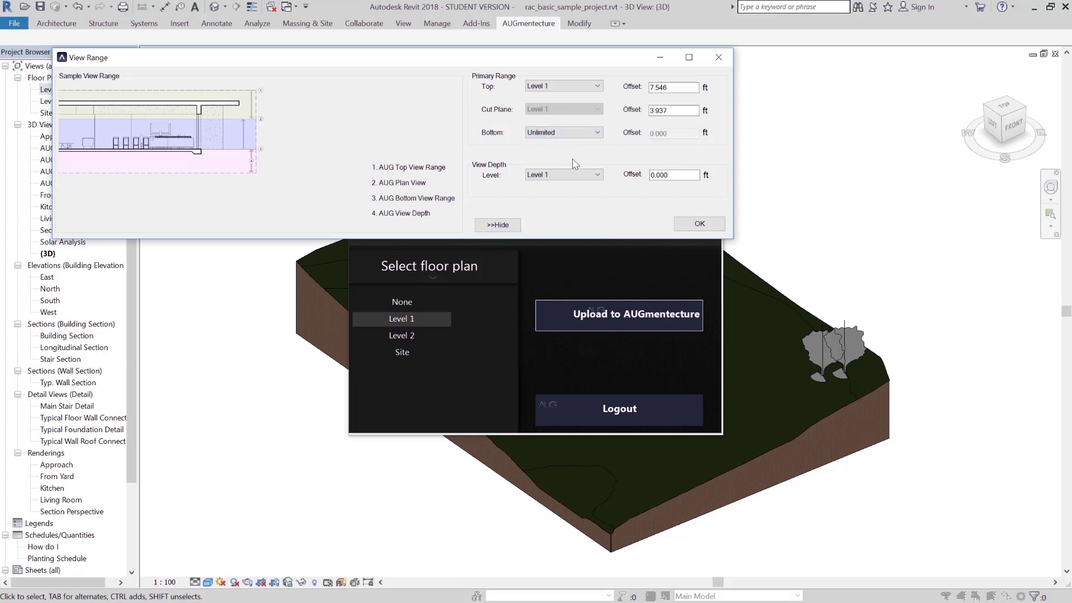
{"action": "left_click", "coordinate": [561, 178]}
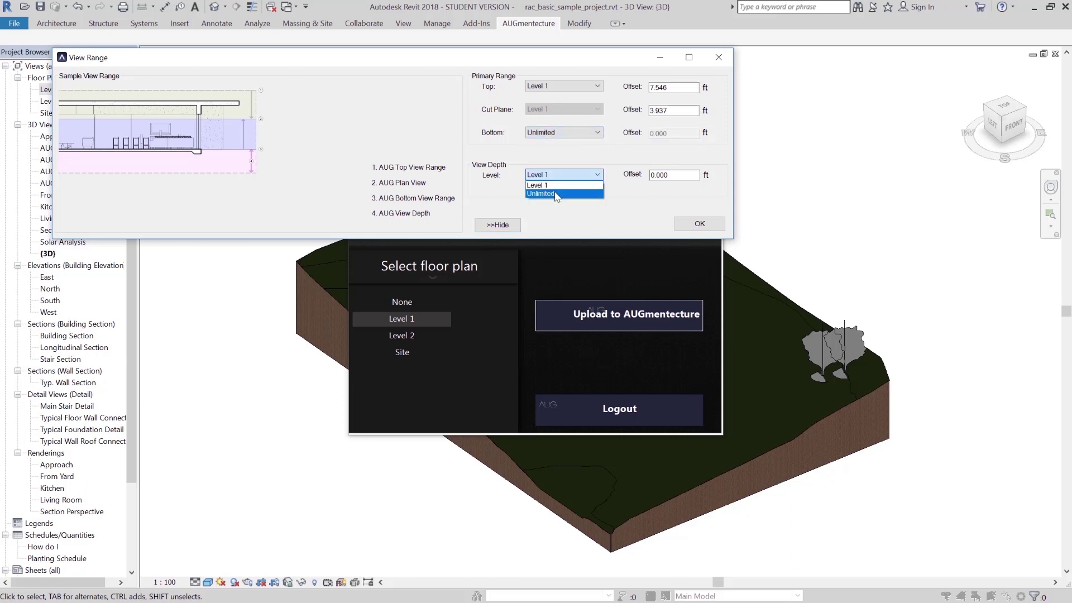
{"action": "left_click", "coordinate": [558, 192]}
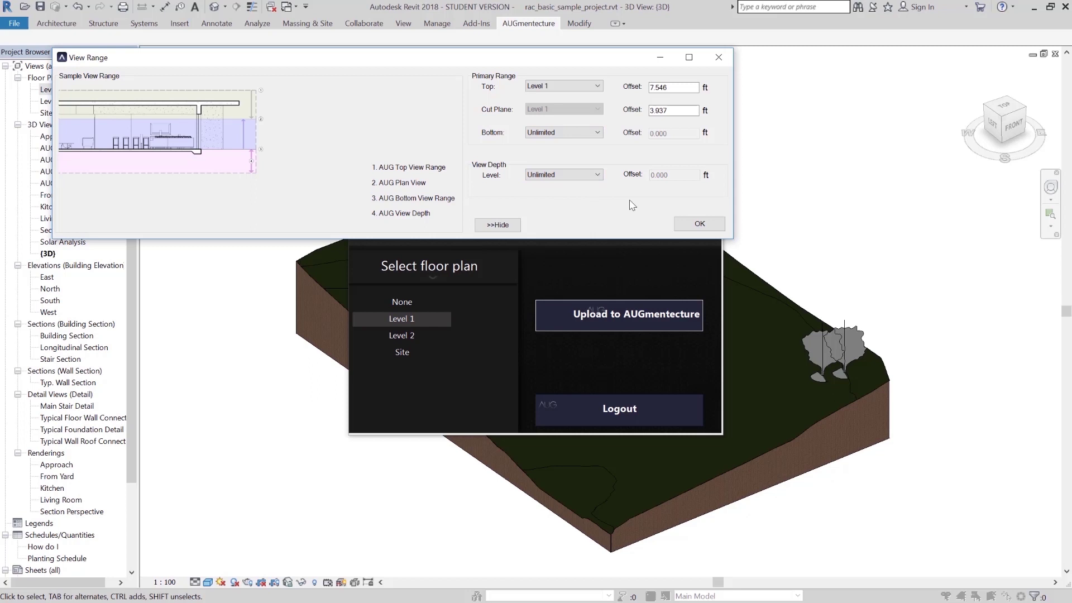
{"action": "left_click", "coordinate": [698, 224]}
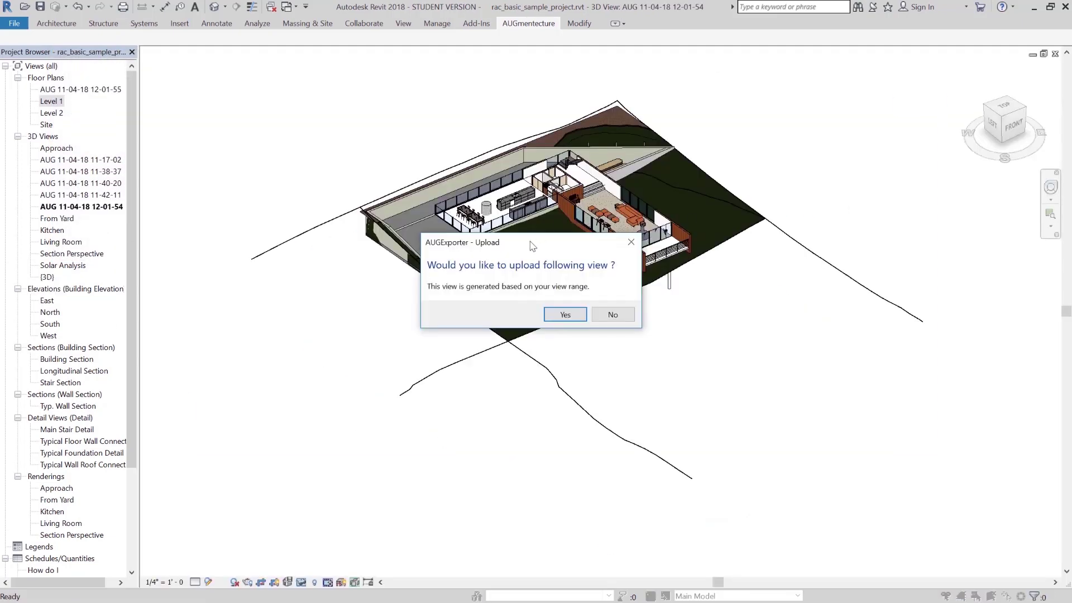
- Move the AUGExporter Upload prompt aside and answer Yes to upload the generated view
{"action": "left_click_drag", "start_coordinate": [530, 243], "coordinate": [338, 279]}
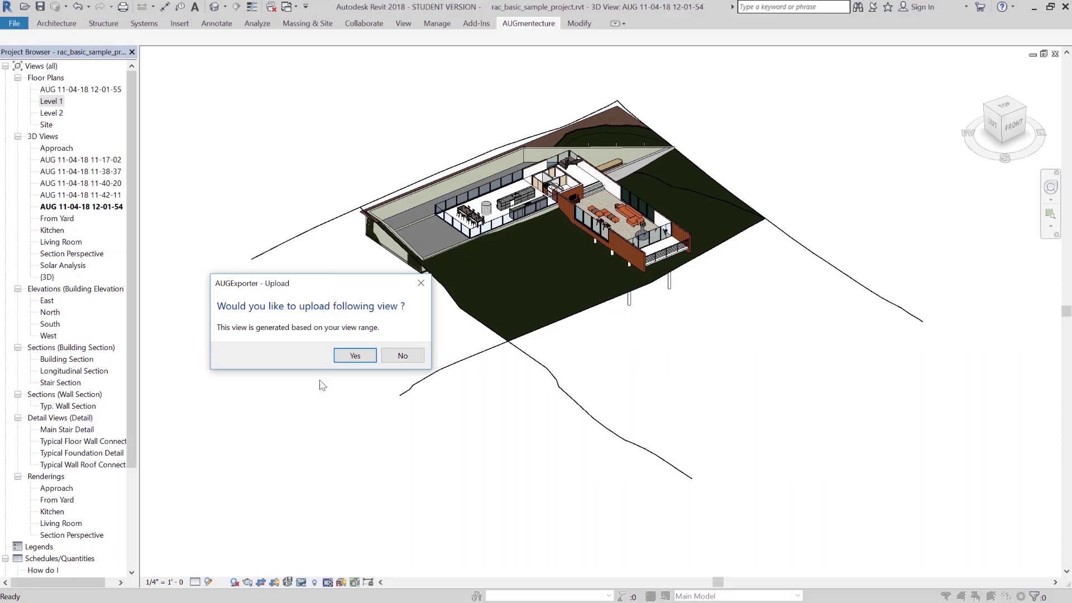
{"action": "left_click", "coordinate": [354, 356]}
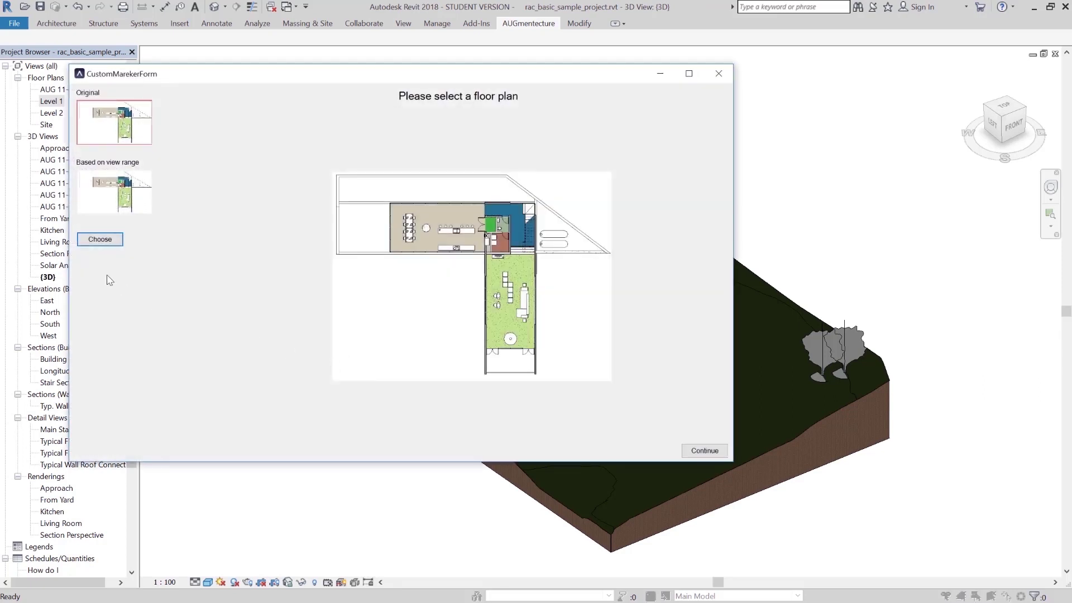
- Choose the Original floor plan as marker, continue, and keep the temporary views
{"action": "left_click", "coordinate": [115, 206]}
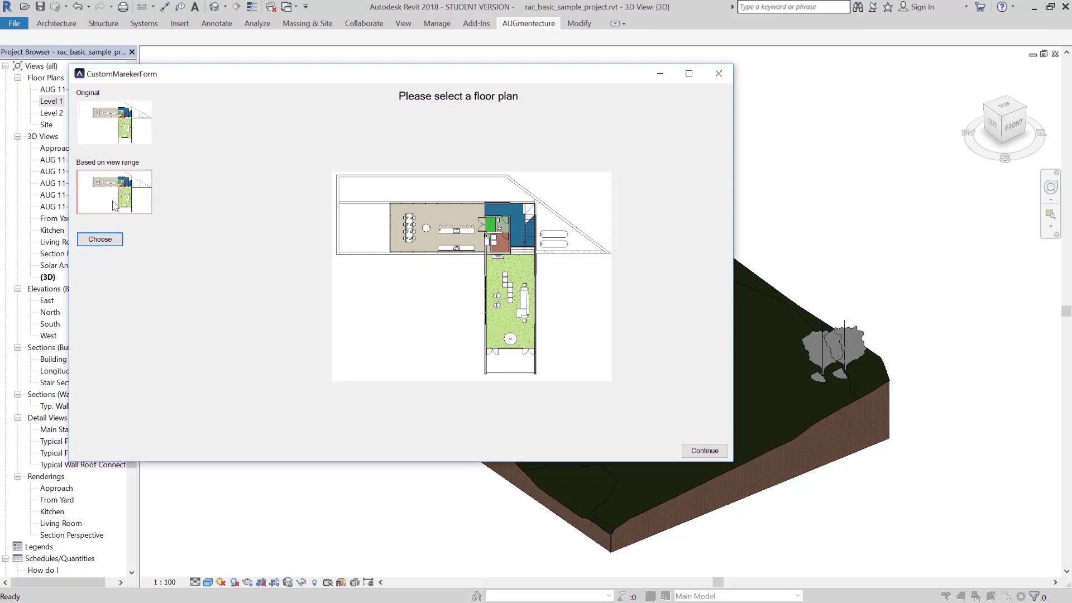
{"action": "left_click", "coordinate": [128, 114]}
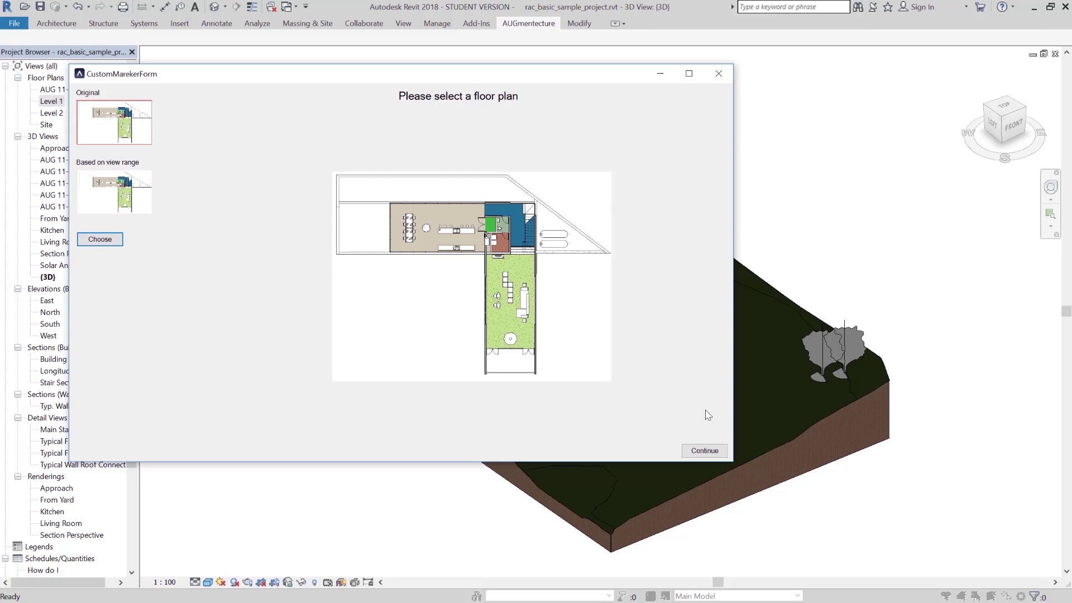
{"action": "left_click", "coordinate": [705, 450]}
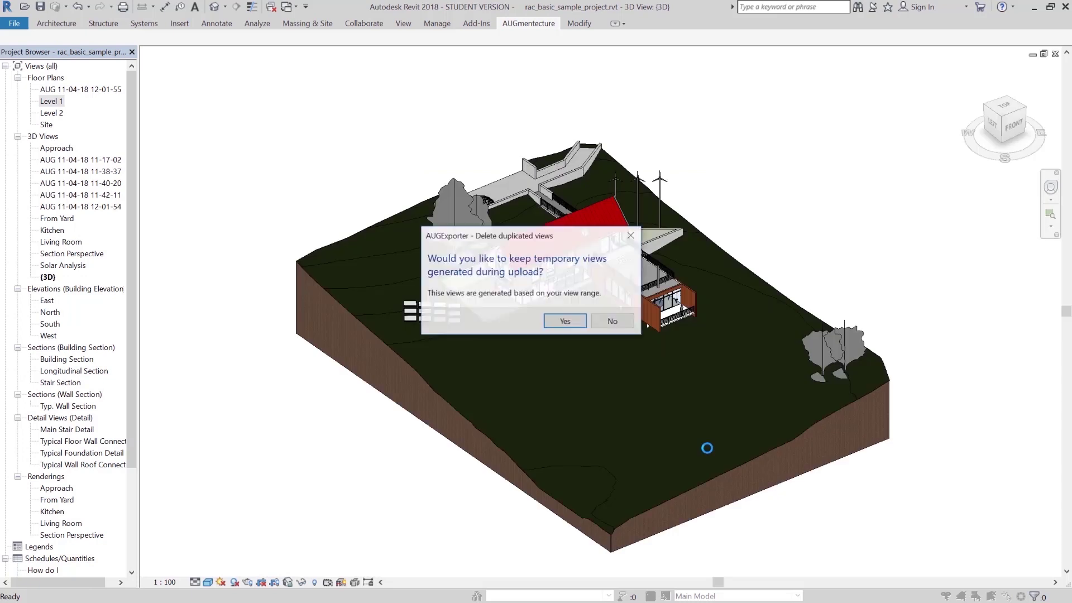
{"action": "key", "text": "Return"}
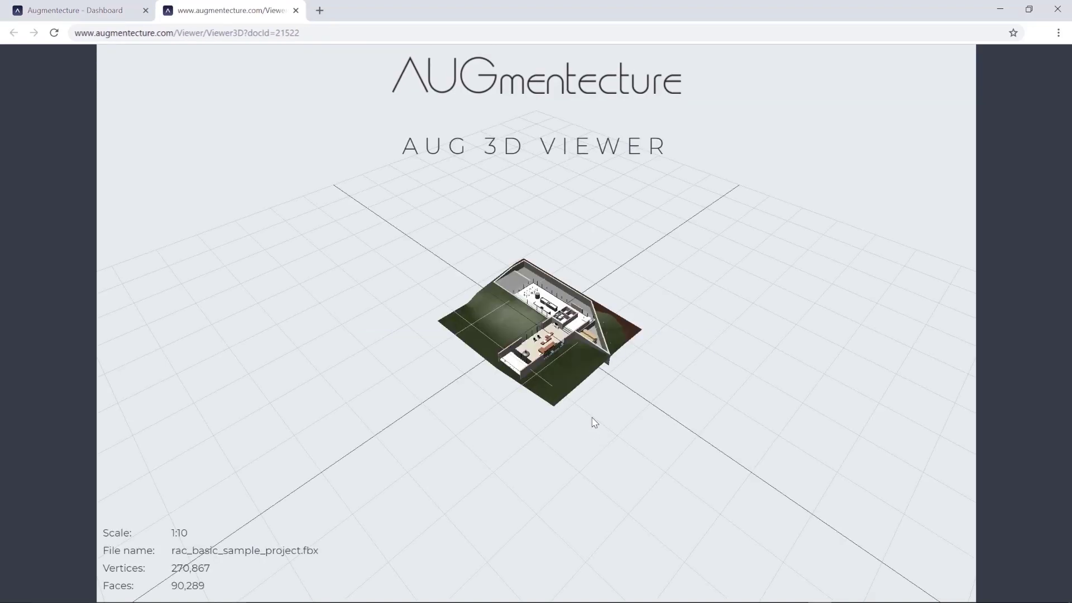
- Zoom in and orbit the uploaded house to a low oblique angle in the 3D Viewer
{"action": "scroll", "coordinate": [594, 423], "scroll_direction": "up", "scroll_amount": 6}
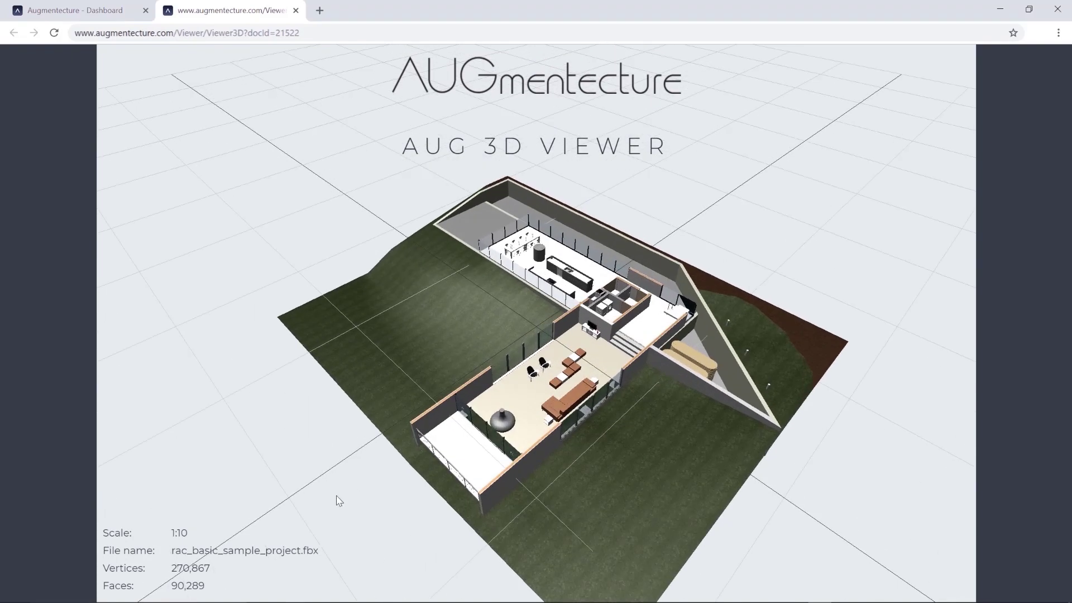
{"action": "left_click_drag", "start_coordinate": [337, 500], "coordinate": [645, 467]}
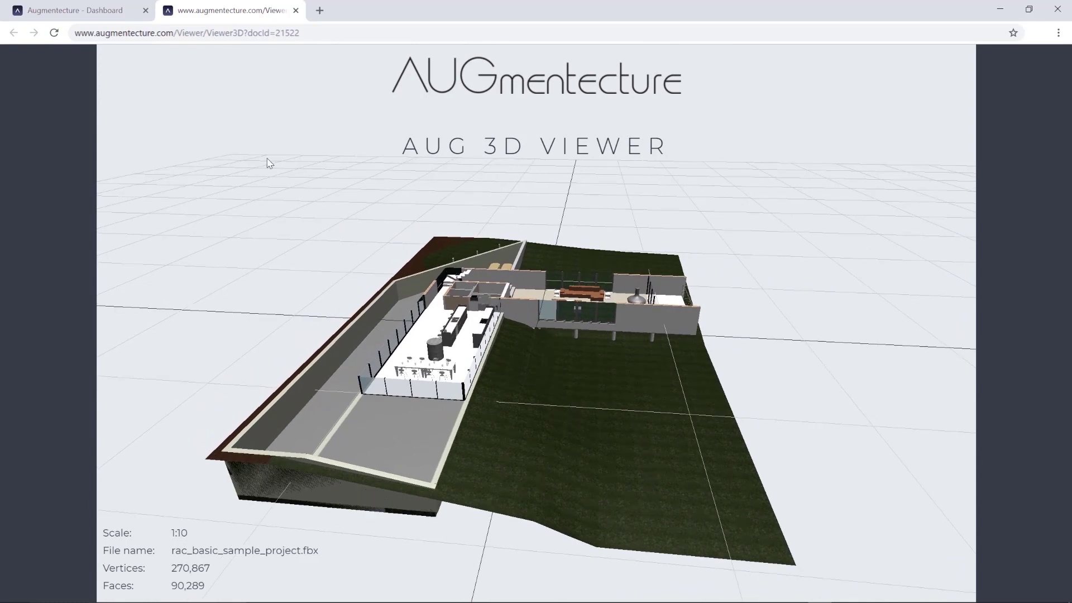
{"action": "left_click", "coordinate": [69, 12]}
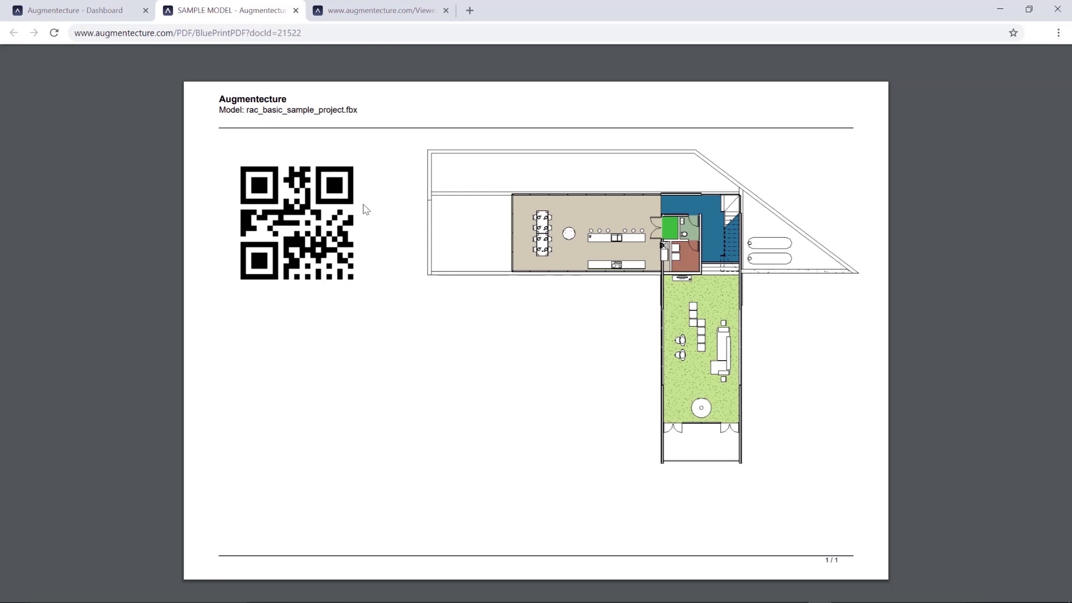
- Leave the QR-coded BluePrint PDF and go back to the Dashboard tab
{"action": "left_click", "coordinate": [75, 10]}
{"action": "mouse_move", "coordinate": [713, 441]}
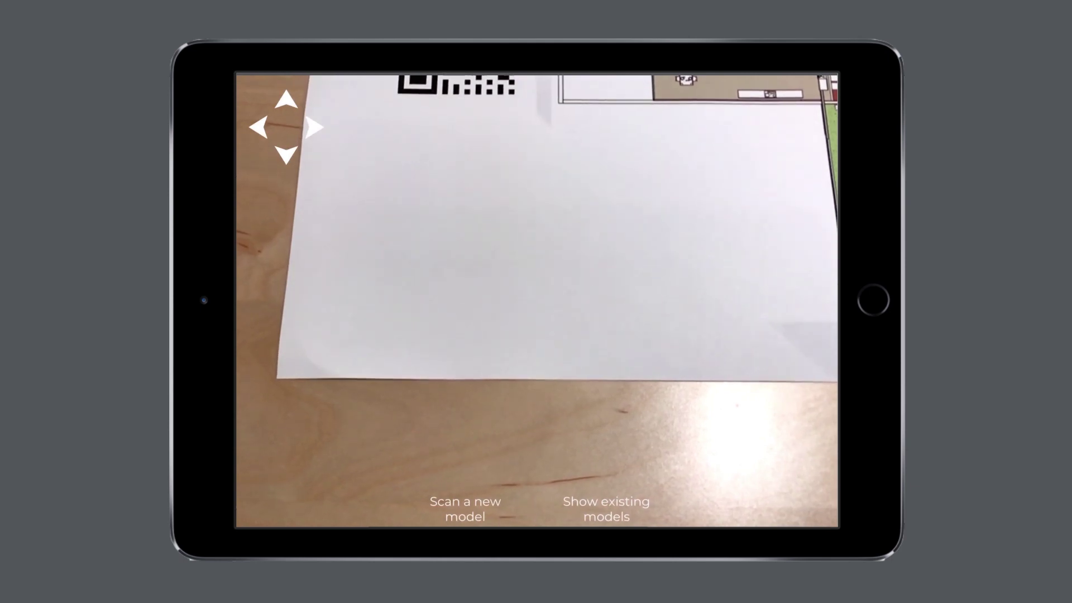
- Start a new QR scan with Scan a new model in the AUGmentecture app
{"action": "left_click", "coordinate": [465, 509]}
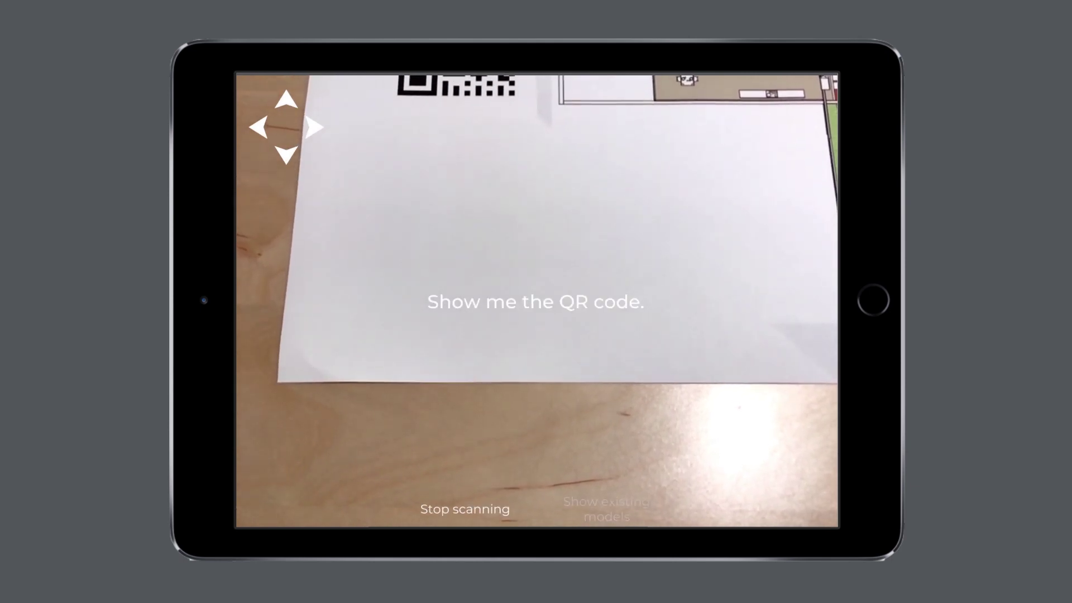